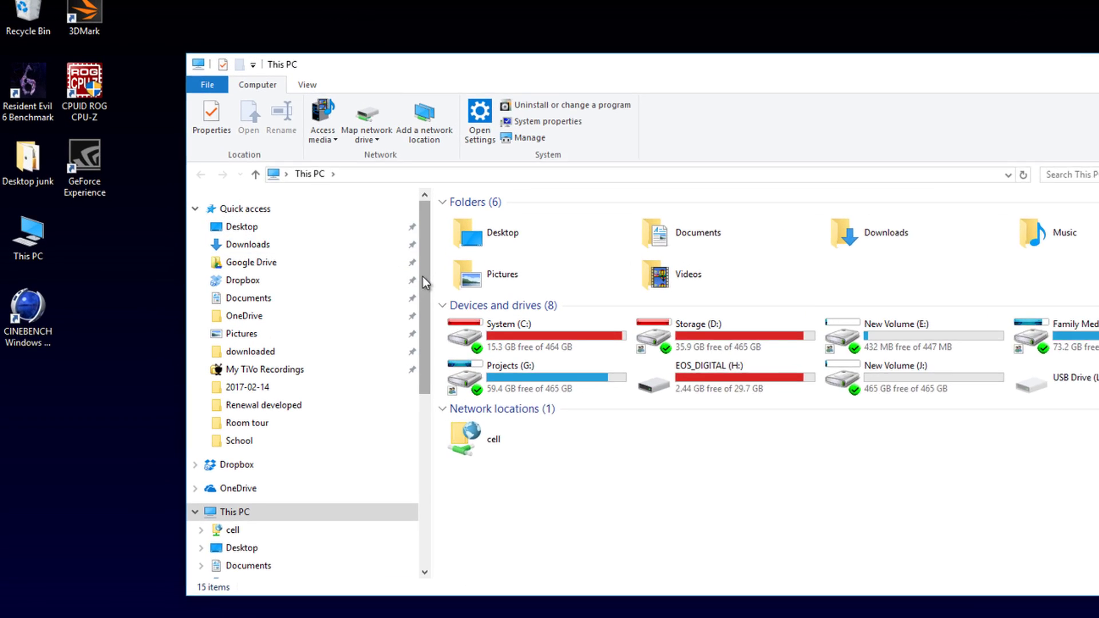
- Switch the This PC ribbon from File and View to the Computer tab
click(240, 108)
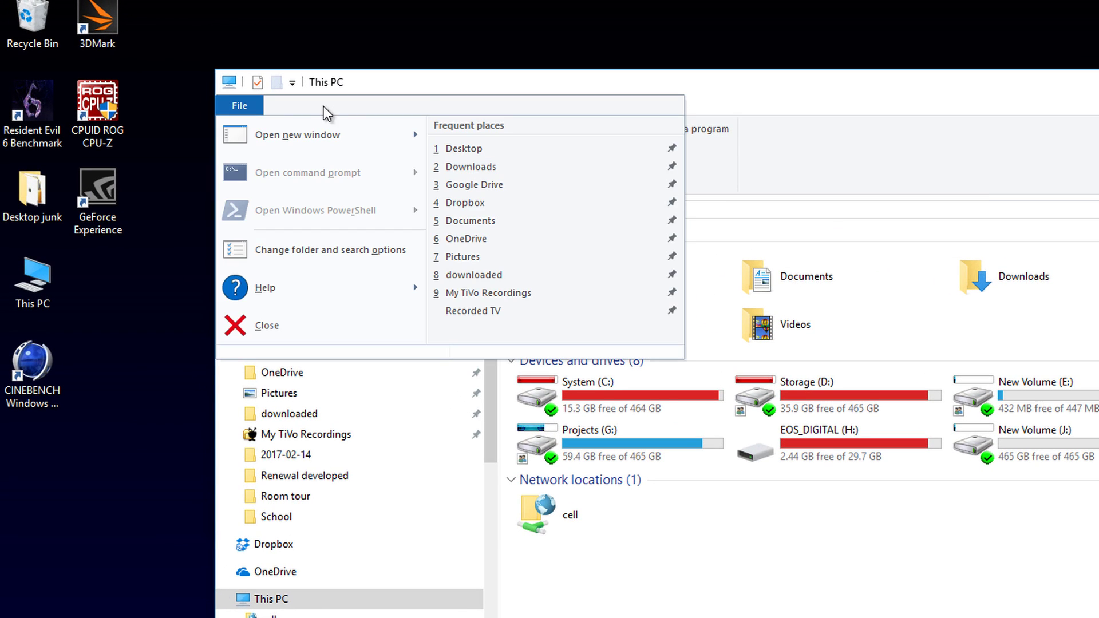
click(445, 86)
click(367, 107)
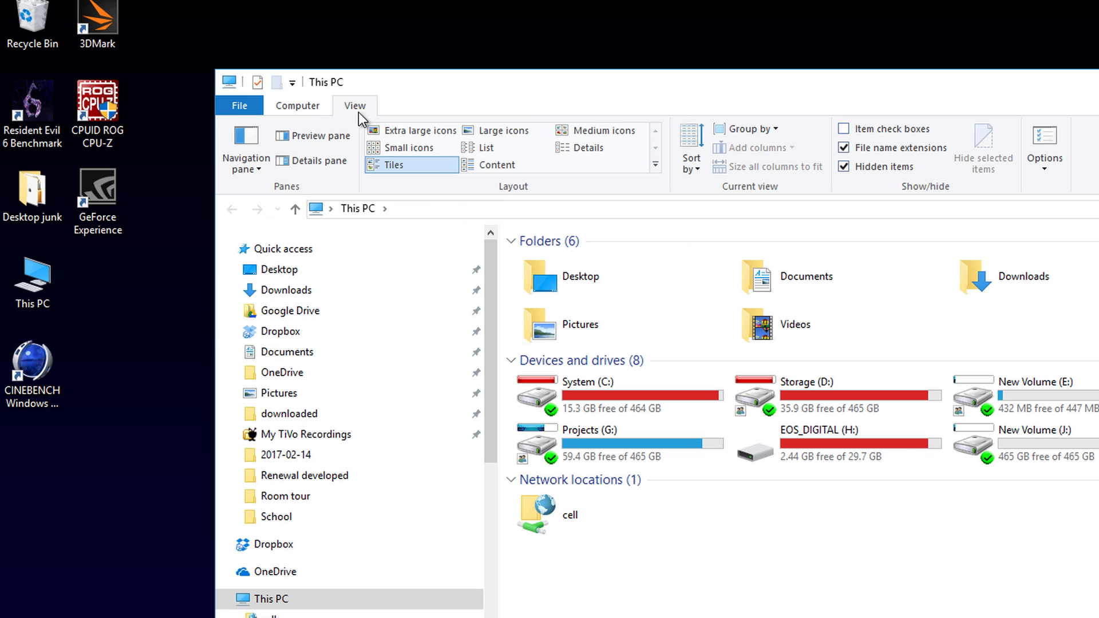
click(298, 109)
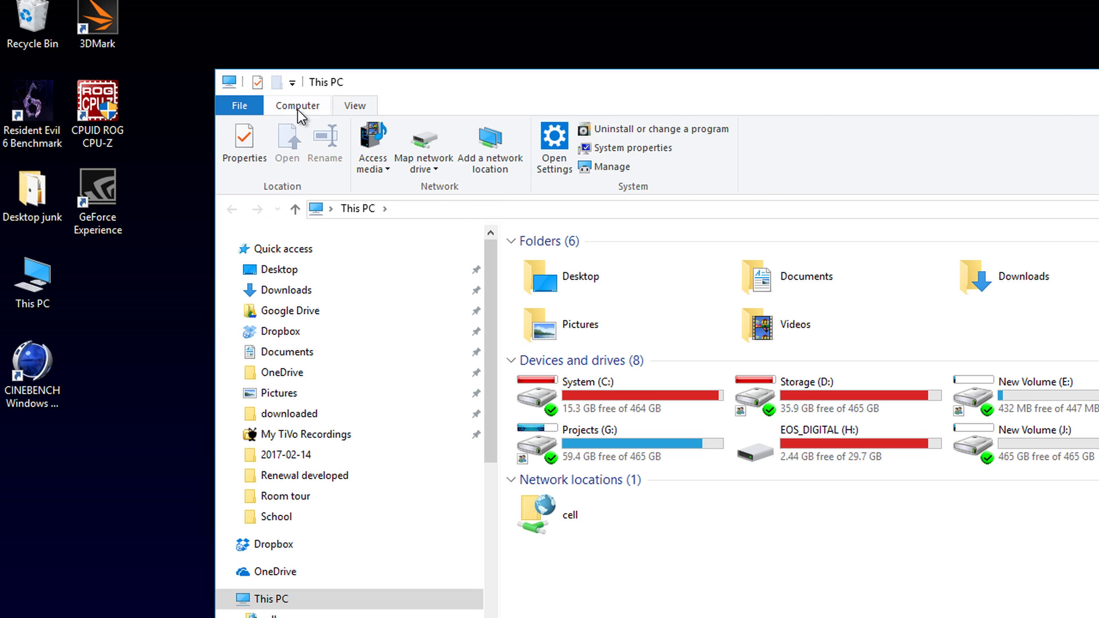
- Open Computer Management's Disk Management view in a maximized window
click(610, 169)
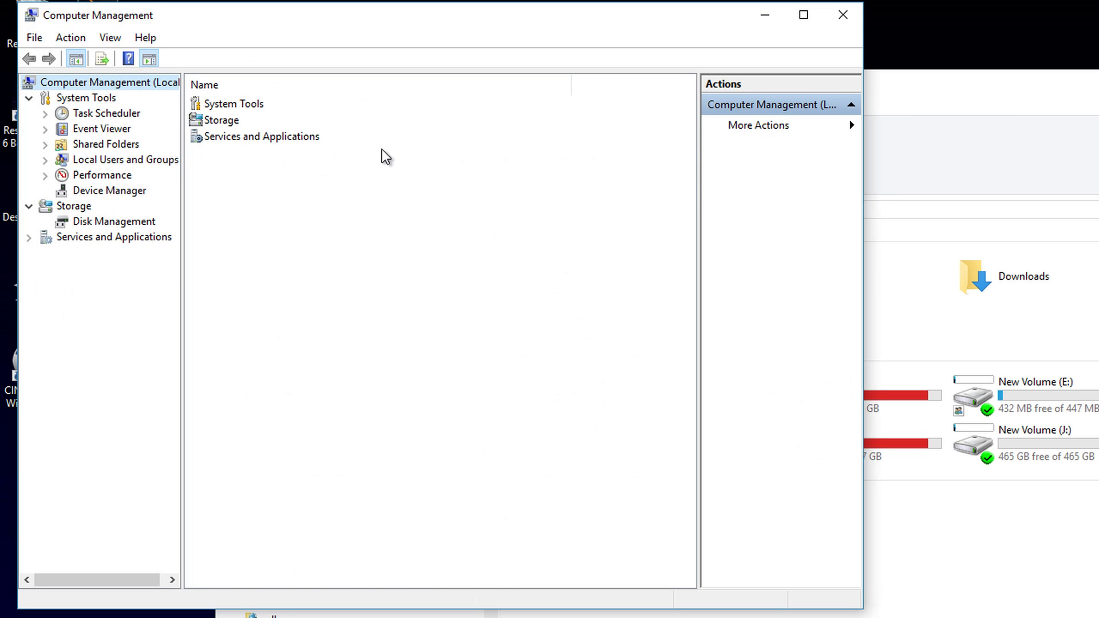
click(114, 225)
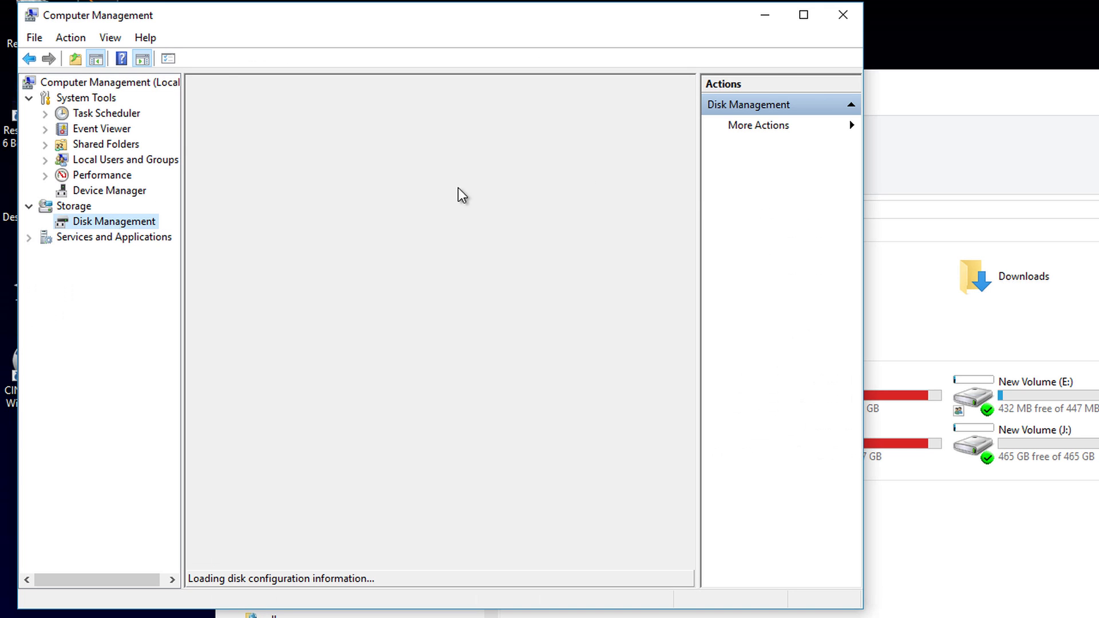
click(803, 15)
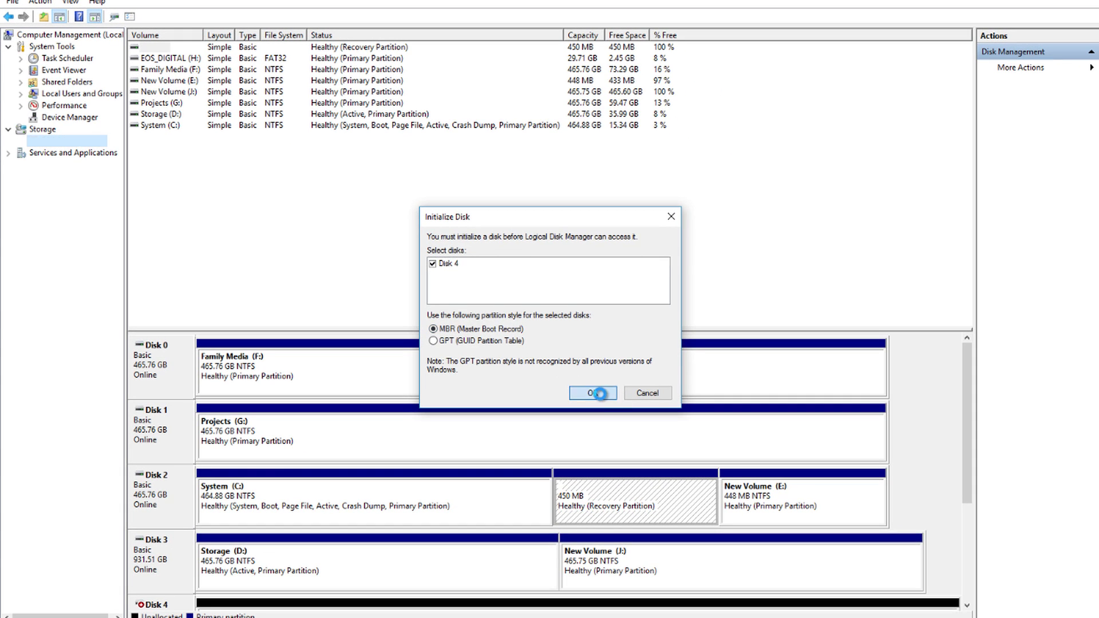
- Initialize Disk 4 as MBR and select its 1863.02 GB unallocated space
click(601, 392)
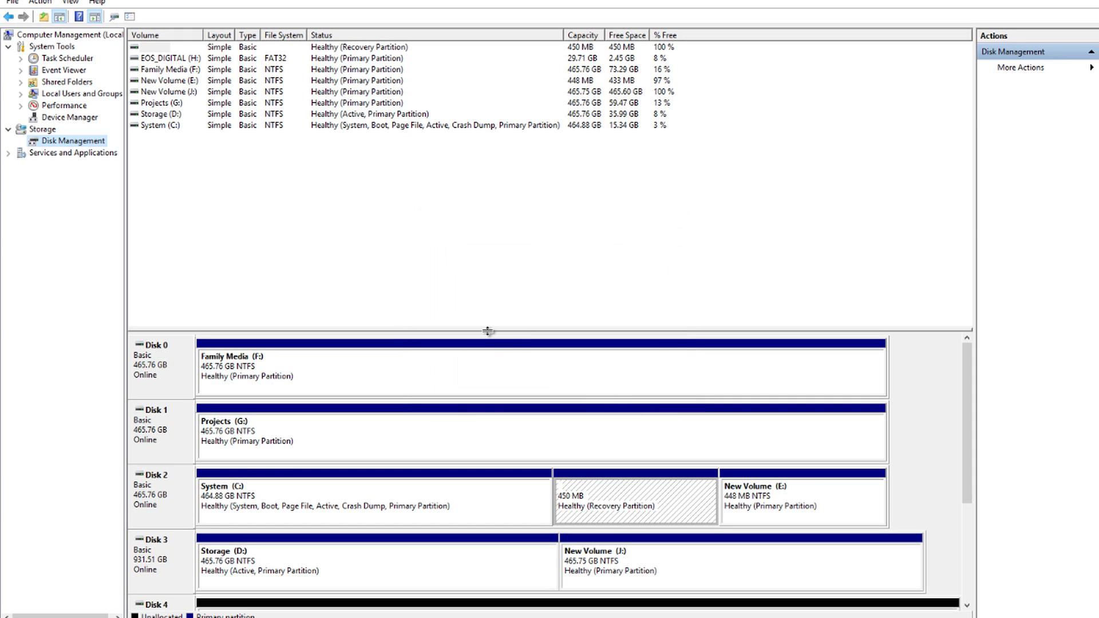
drag(968, 347, 968, 426)
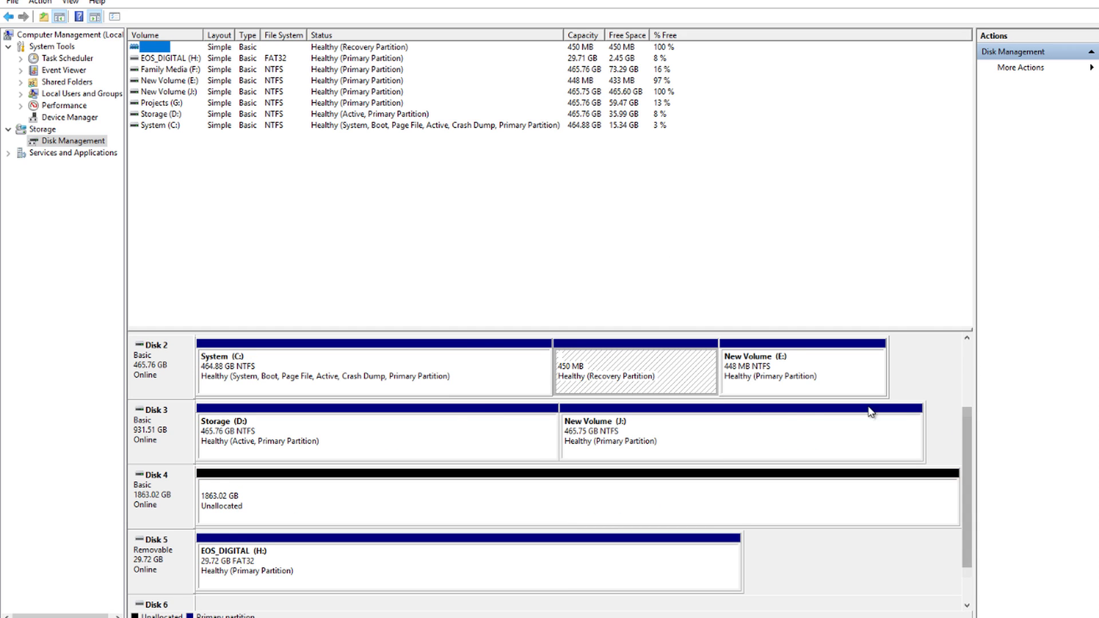
click(236, 507)
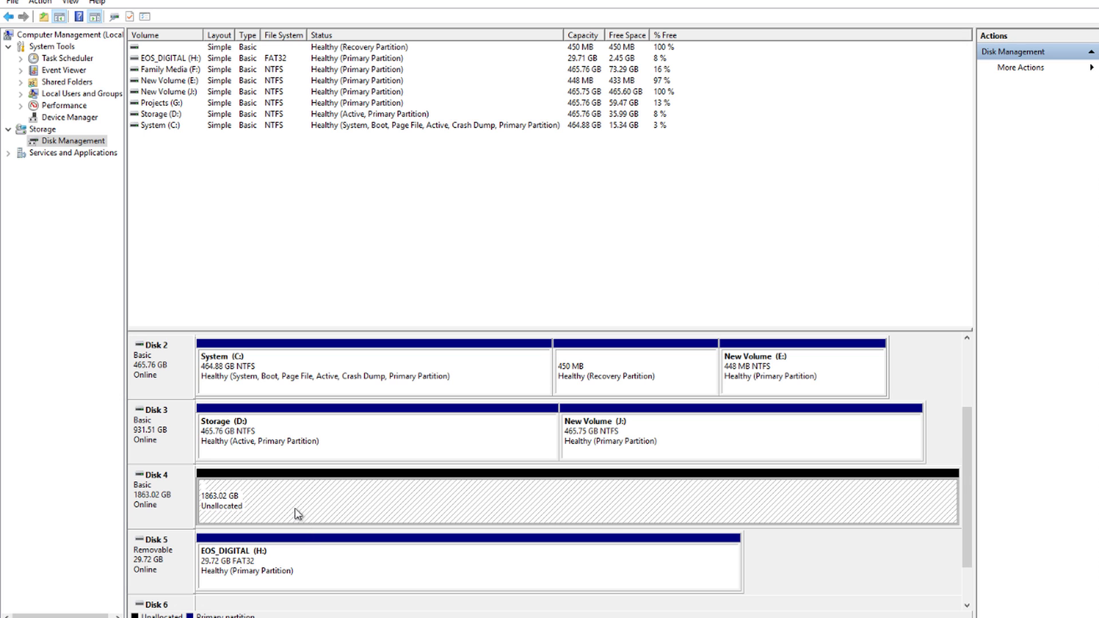
- Start a New Simple Volume on Disk 4 using the full 1907727 MB size
right_click(324, 500)
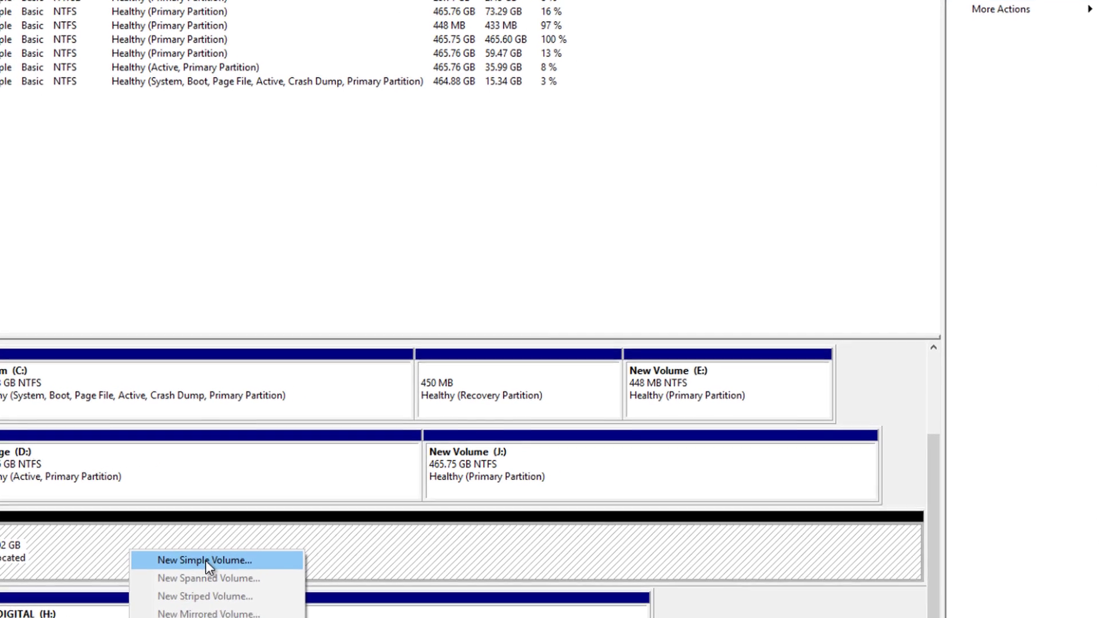
click(205, 562)
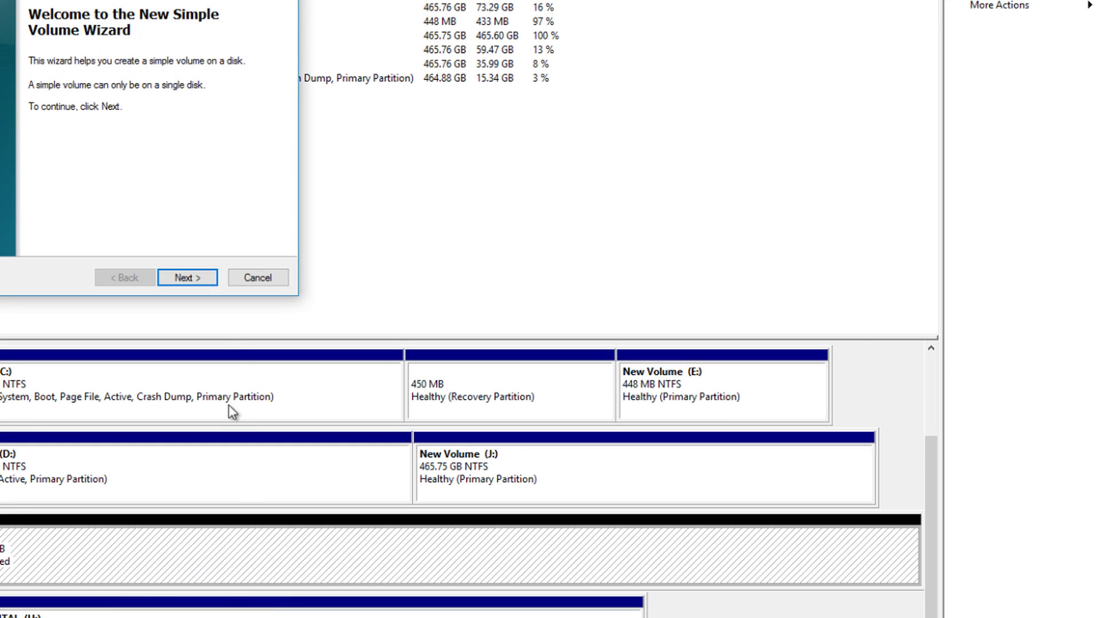
click(191, 275)
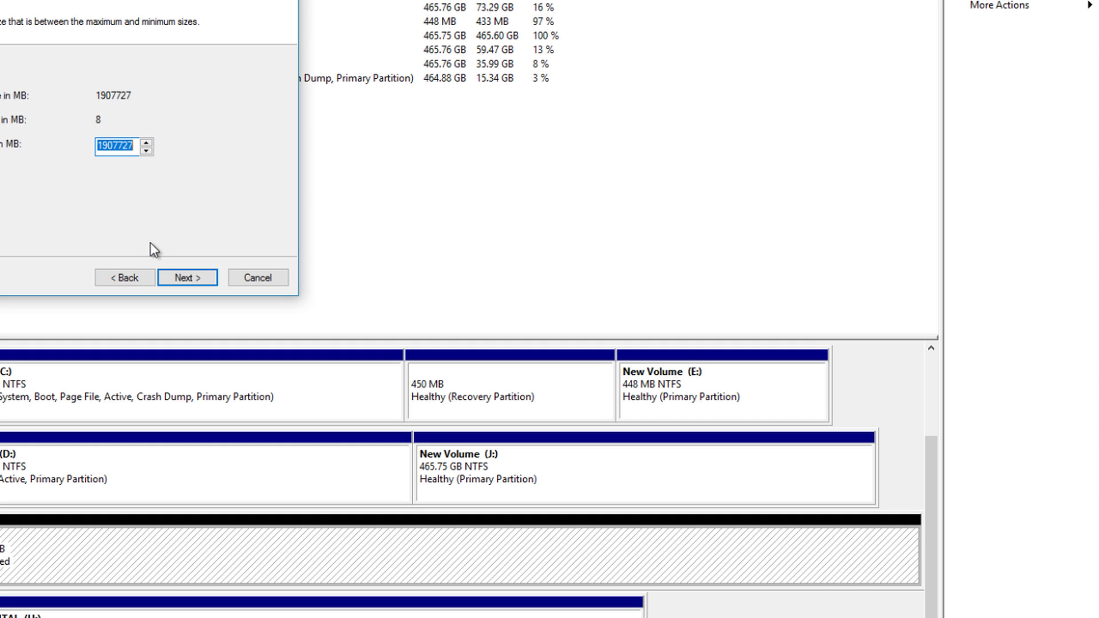
click(193, 278)
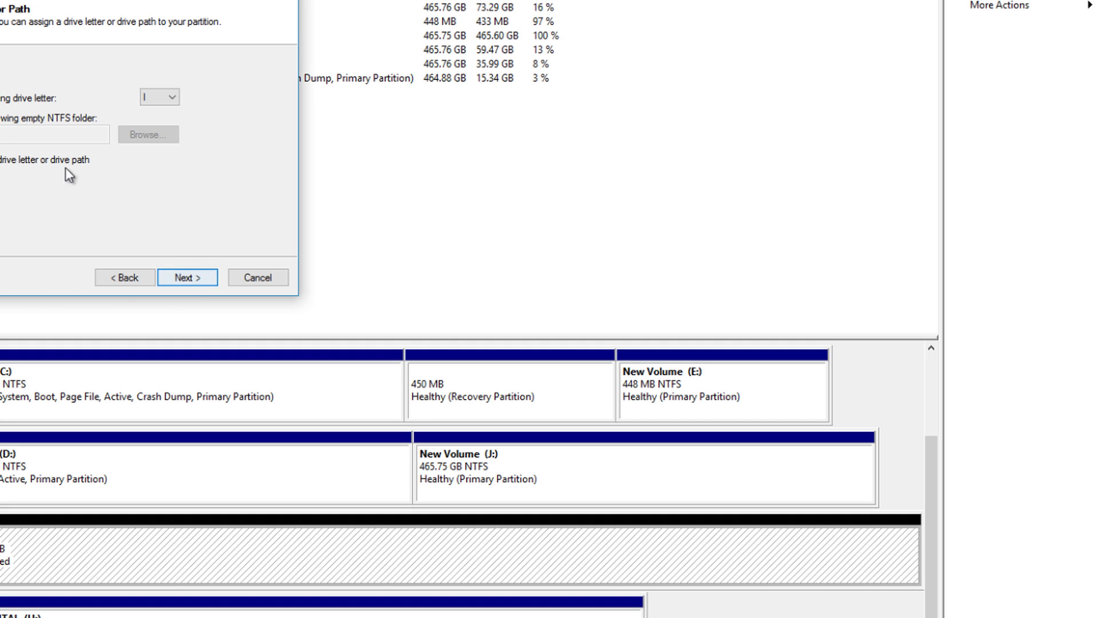
- Keep drive letter I for the new volume and move on to formatting
click(171, 97)
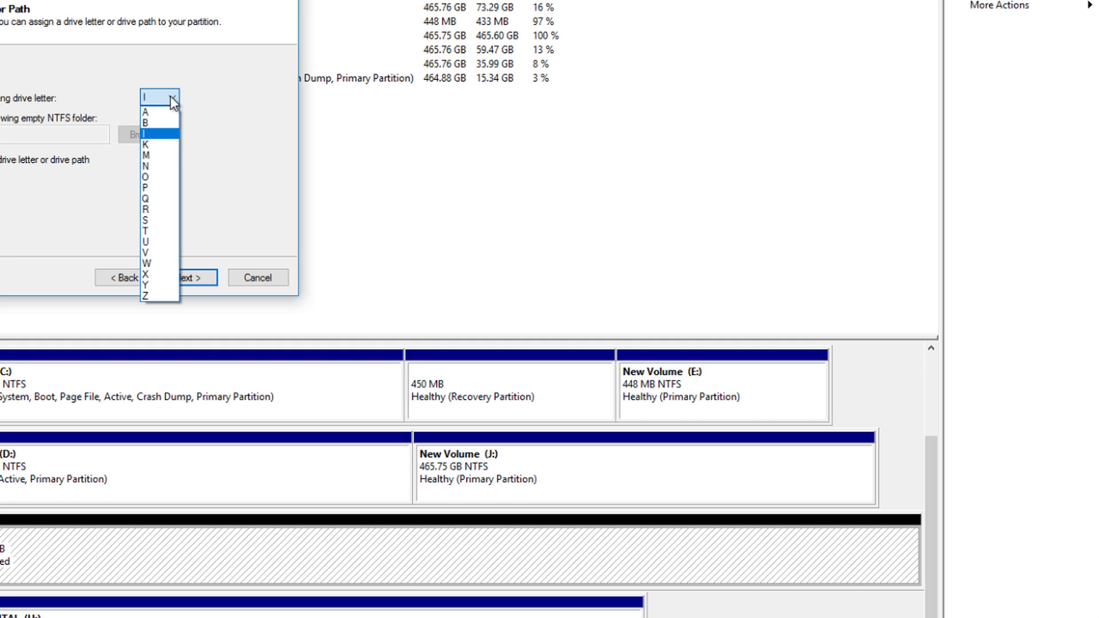
click(159, 133)
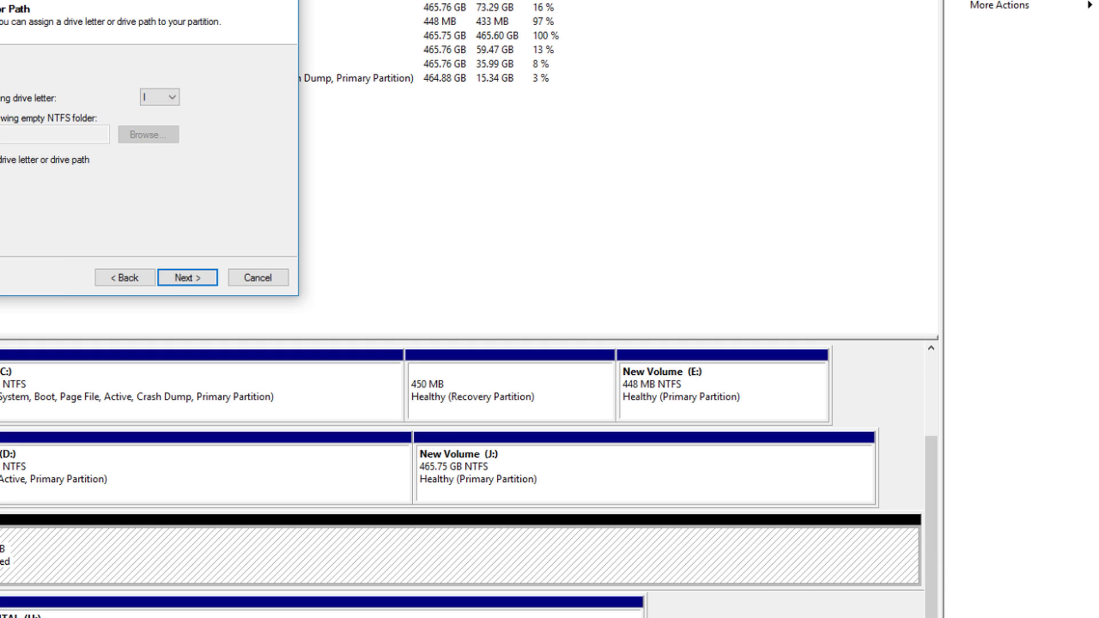
click(197, 280)
- Confirm drive letter I and keep NTFS as the file system
click(124, 280)
click(203, 278)
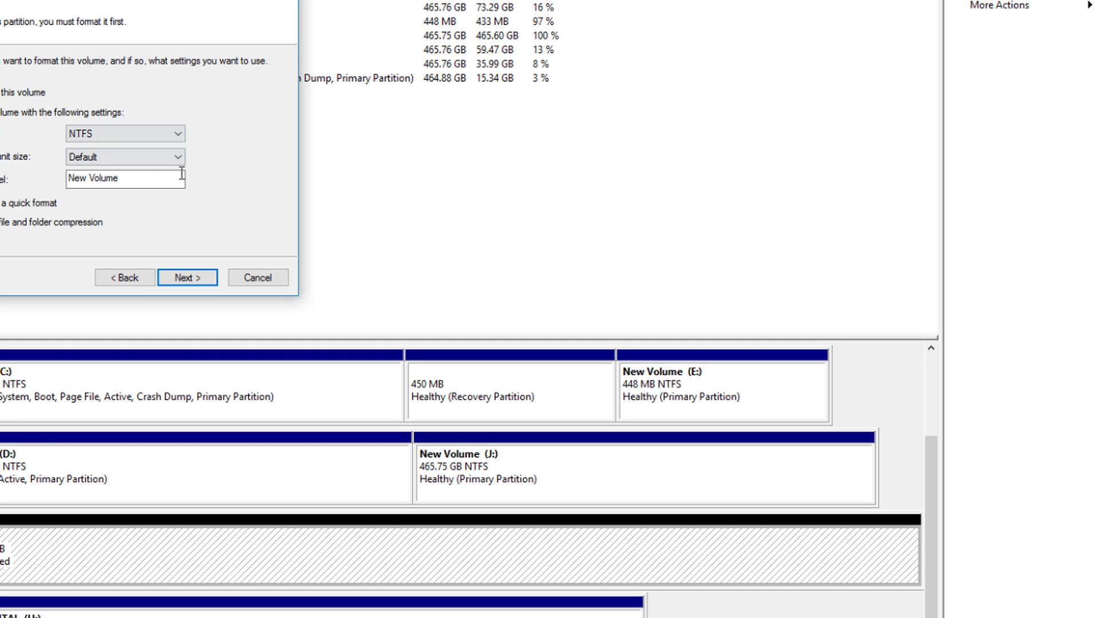
click(179, 135)
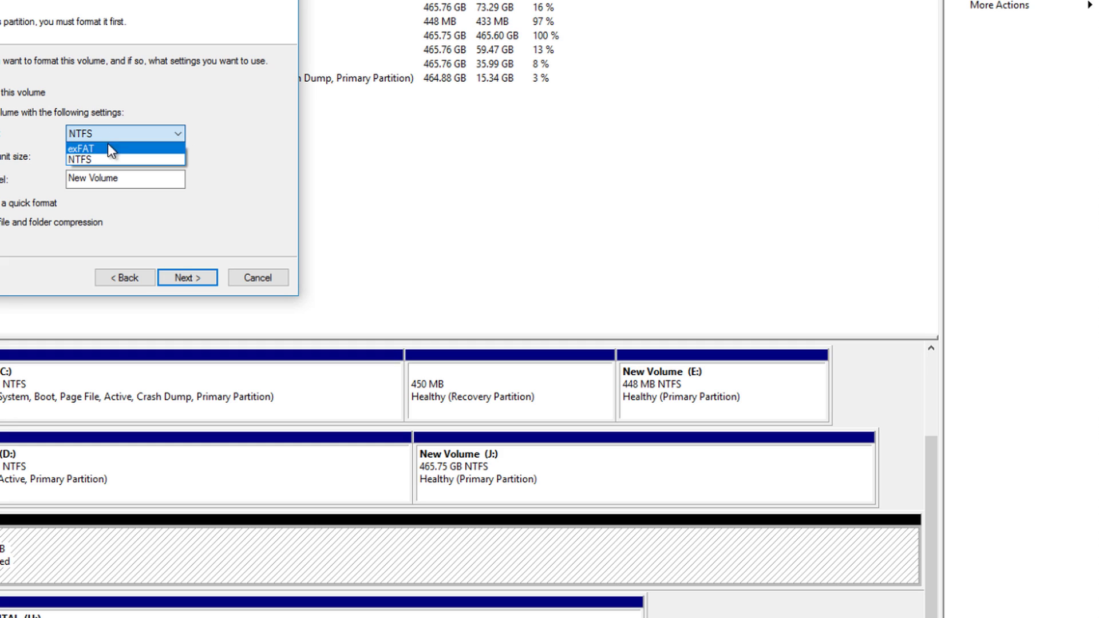
click(98, 161)
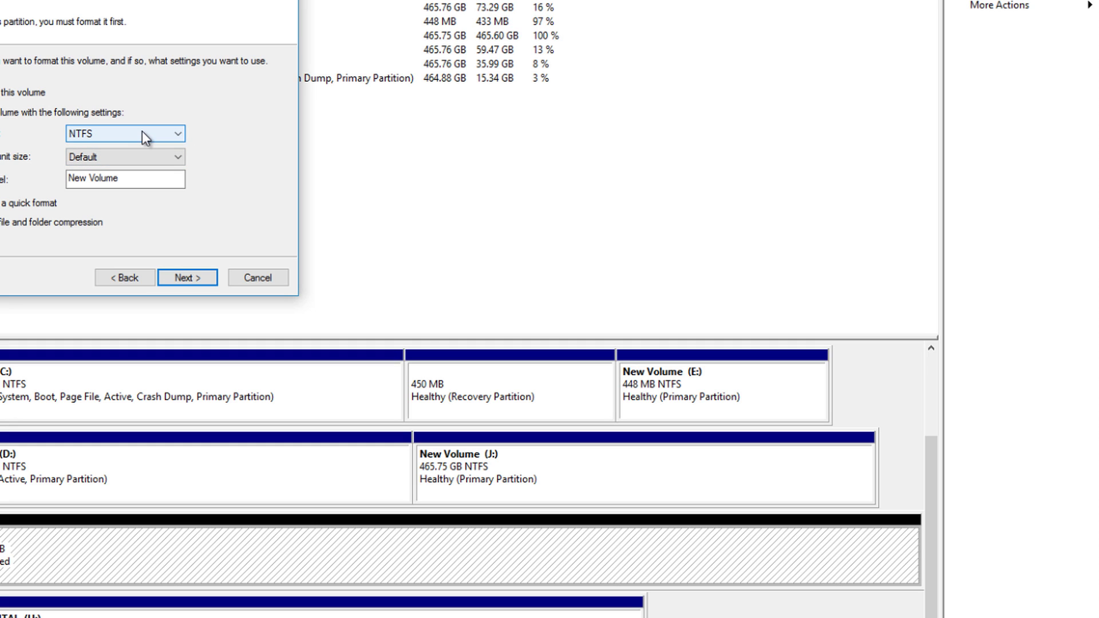
- Label the volume MASS MEDIA with quick format, then finish the wizard
click(147, 178)
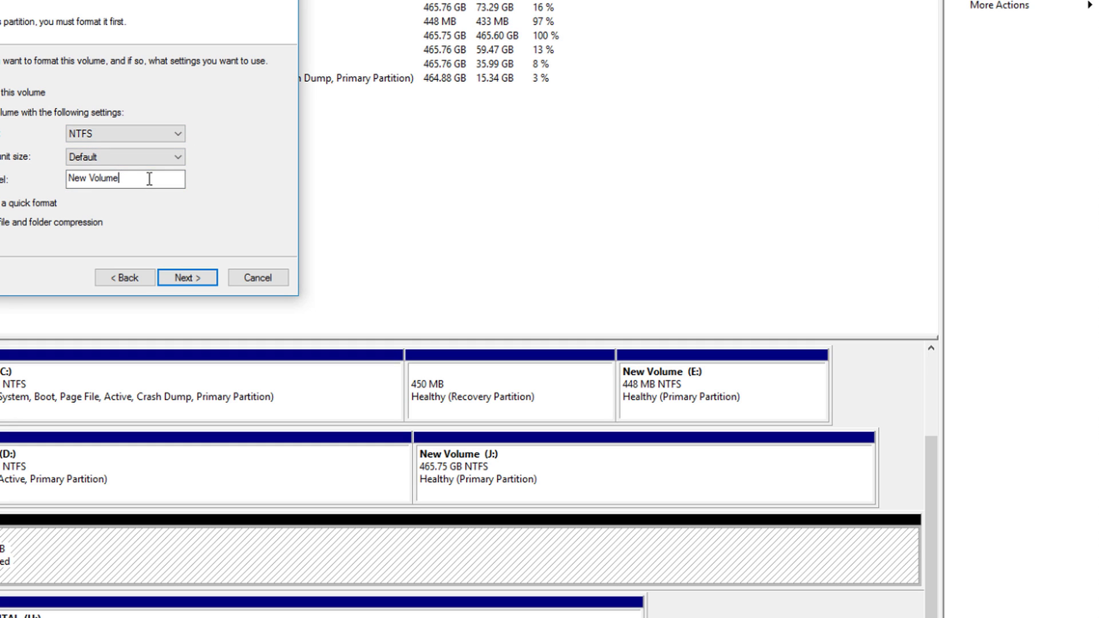
drag(147, 177, 45, 178)
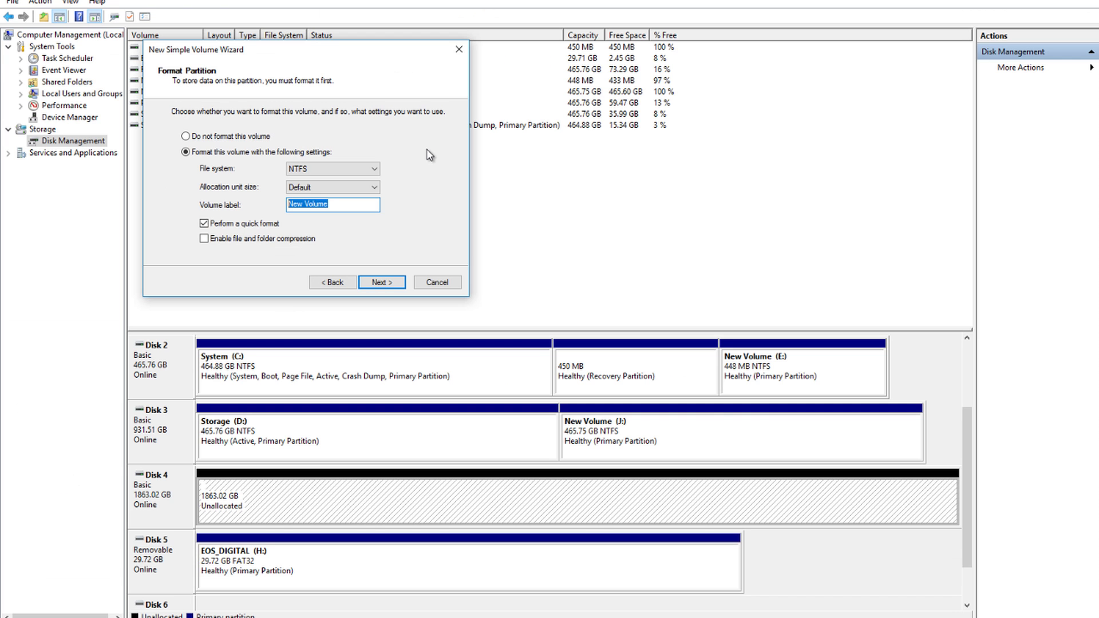
text(MASS MEDIA)
drag(276, 55, 233, 17)
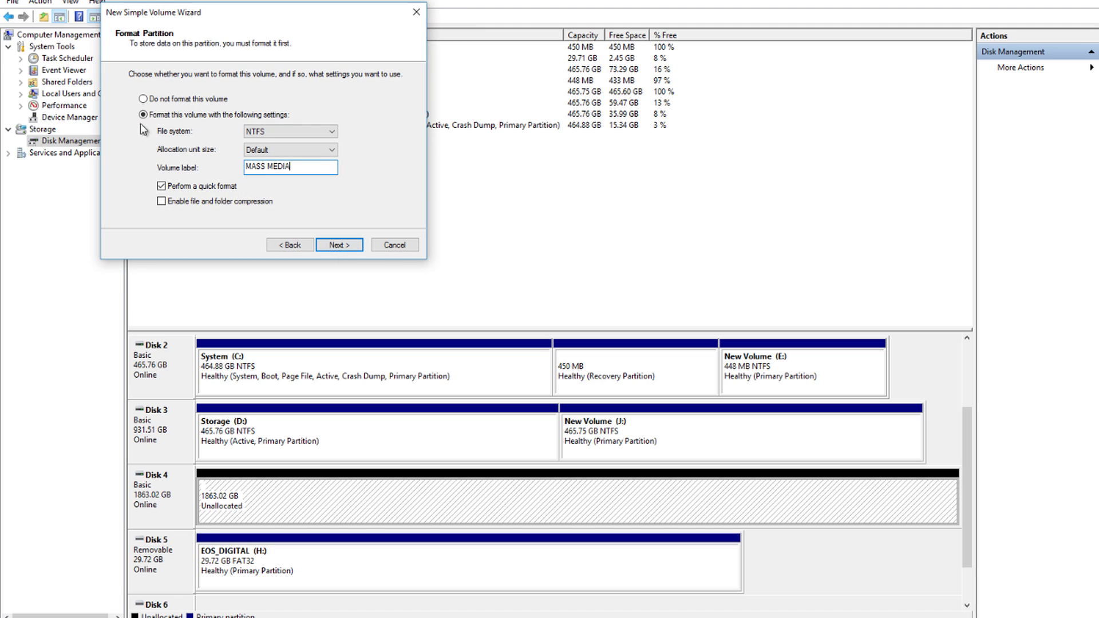
click(339, 245)
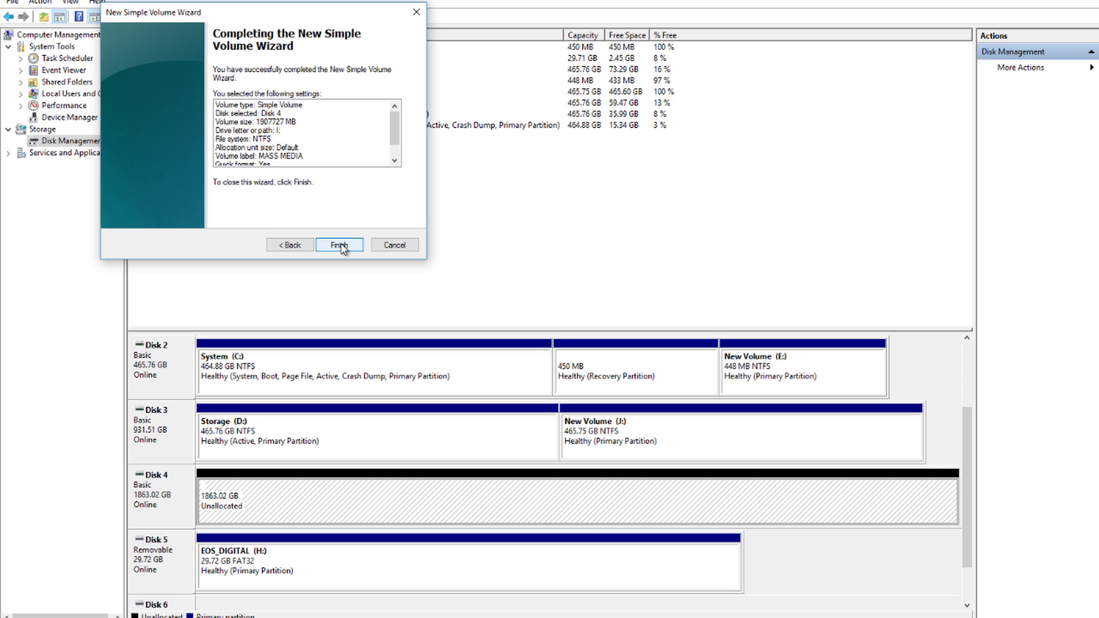
click(341, 245)
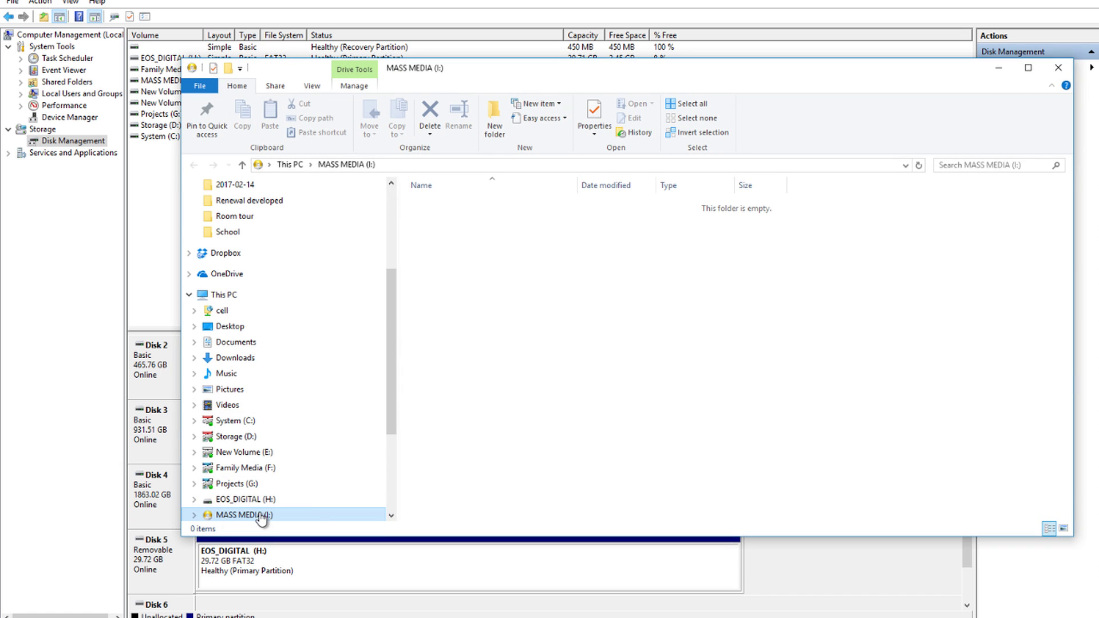
- Maximize Explorer, open the empty MASS MEDIA (I:) drive from This PC, and return
click(1028, 68)
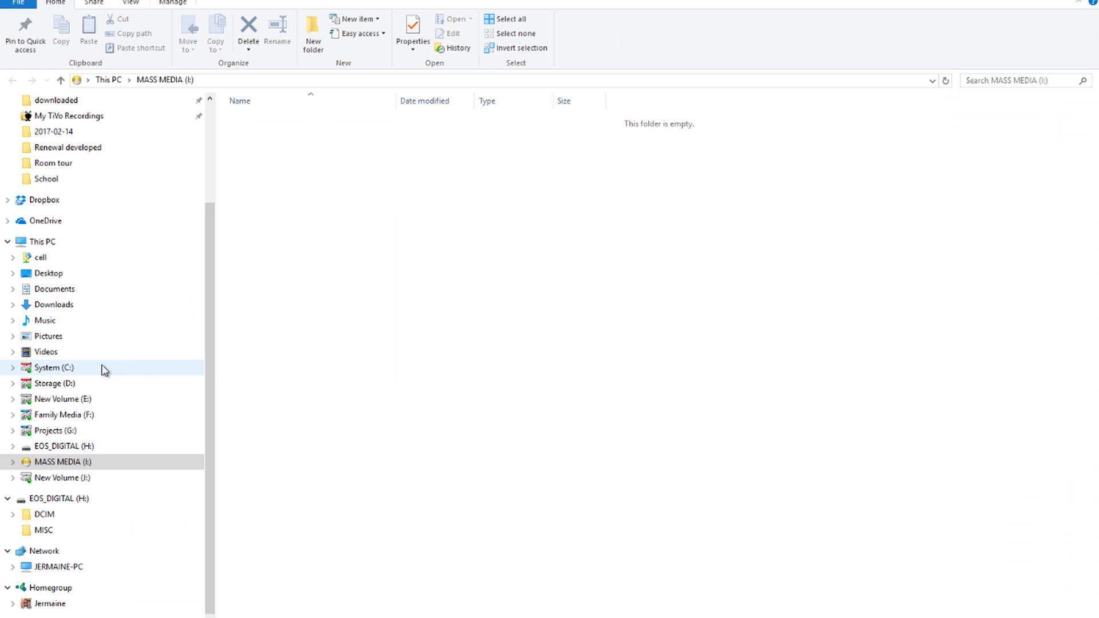
click(40, 242)
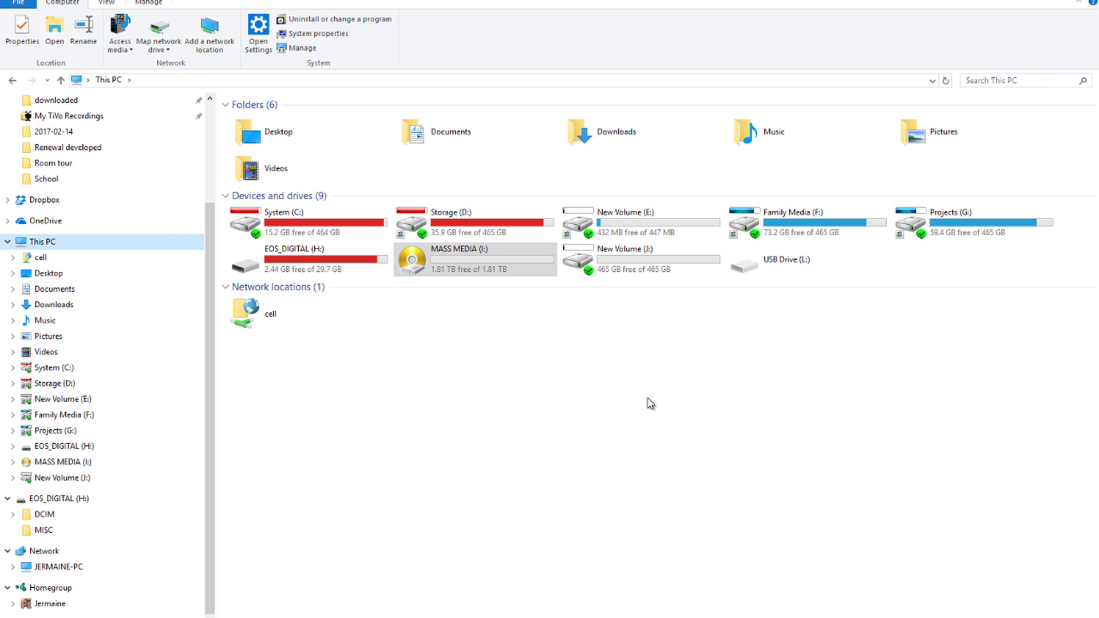
double_click(473, 267)
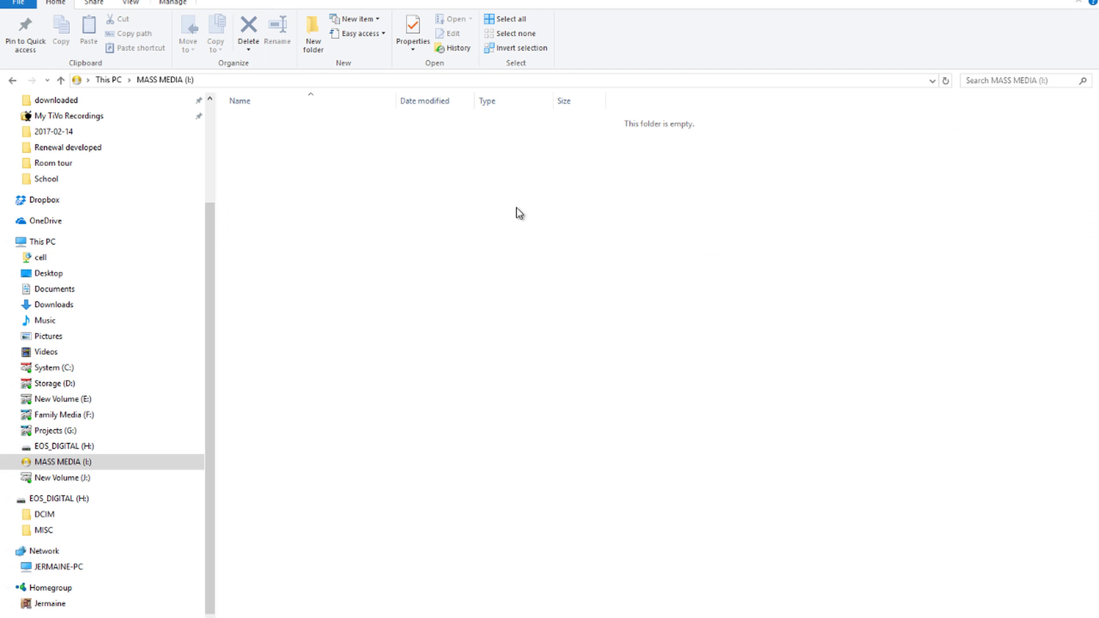
click(13, 80)
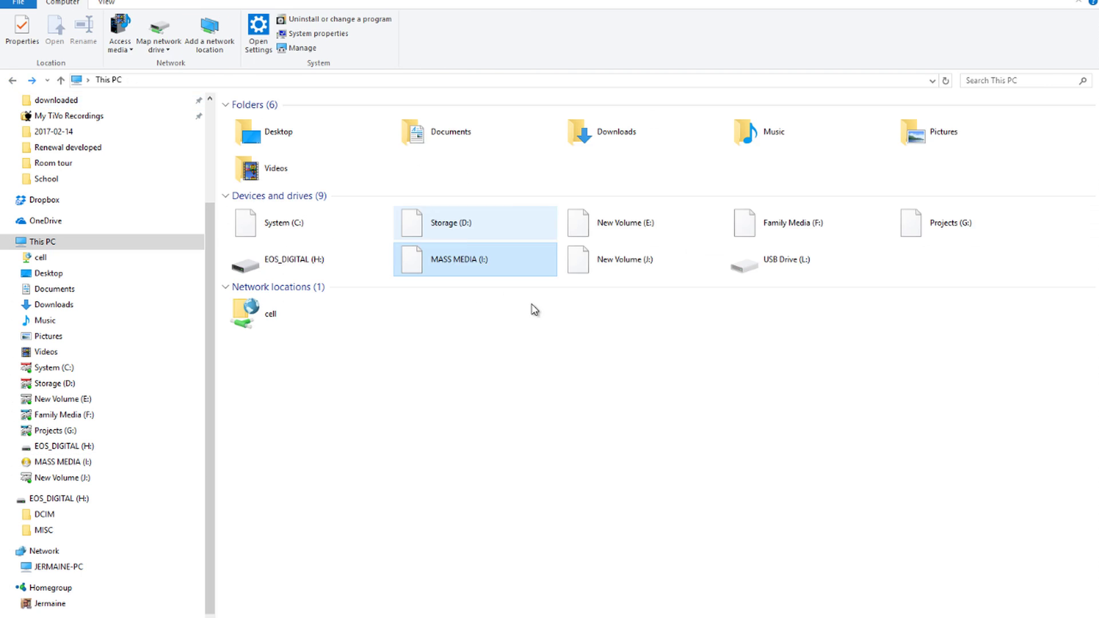
right_click(421, 264)
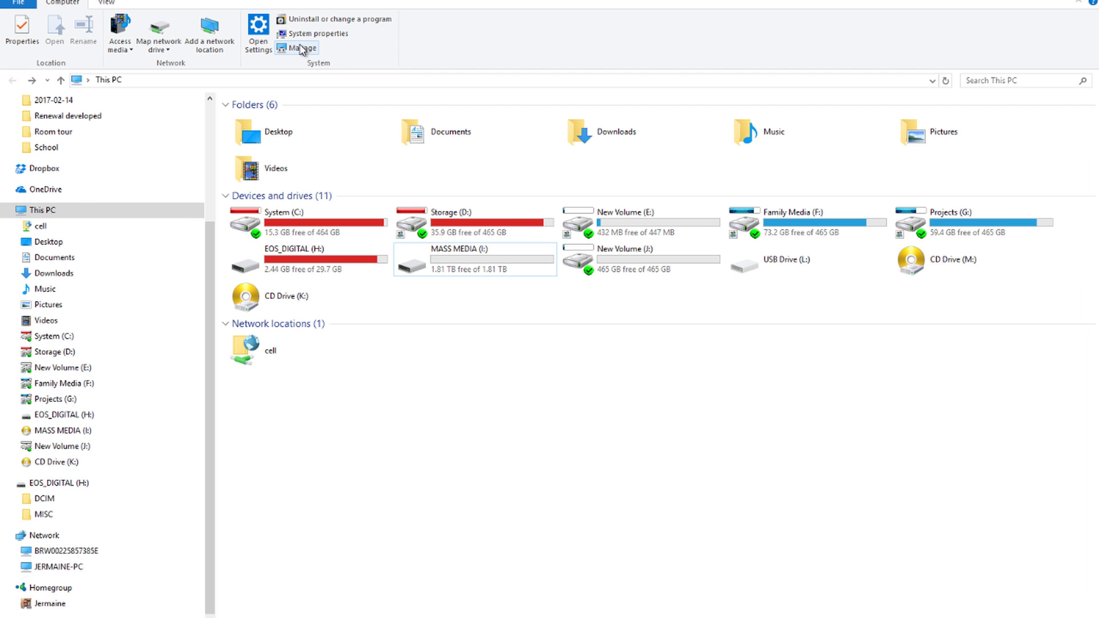
- Check Disk Management shows Disk 4 as healthy 1863.01 GB NTFS volume MASS MEDIA (I:)
click(304, 48)
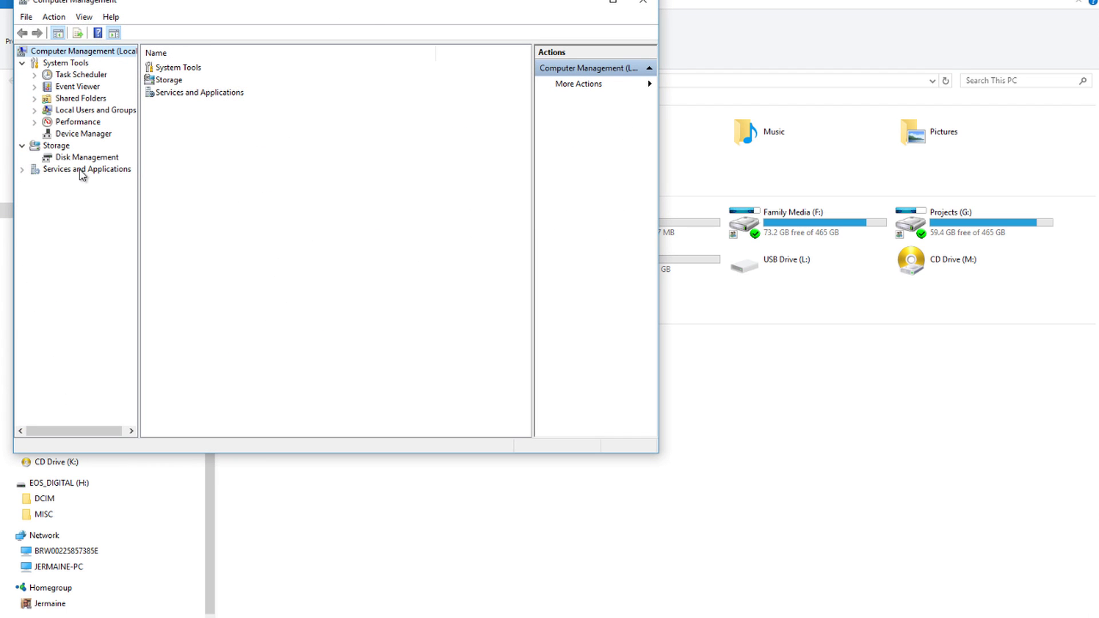
click(73, 160)
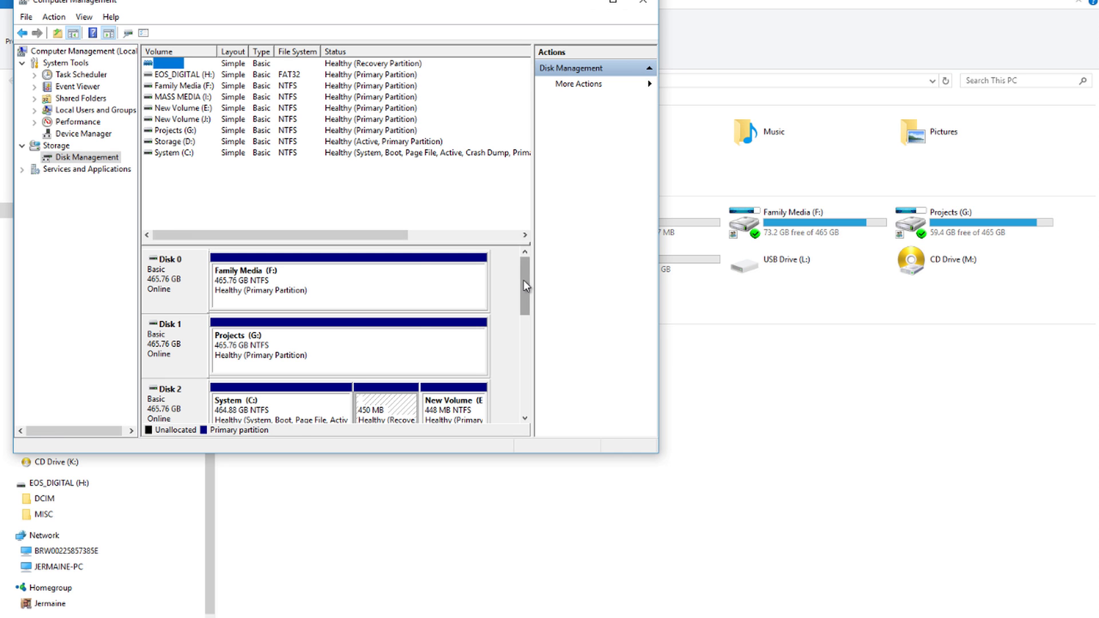
drag(523, 280, 526, 359)
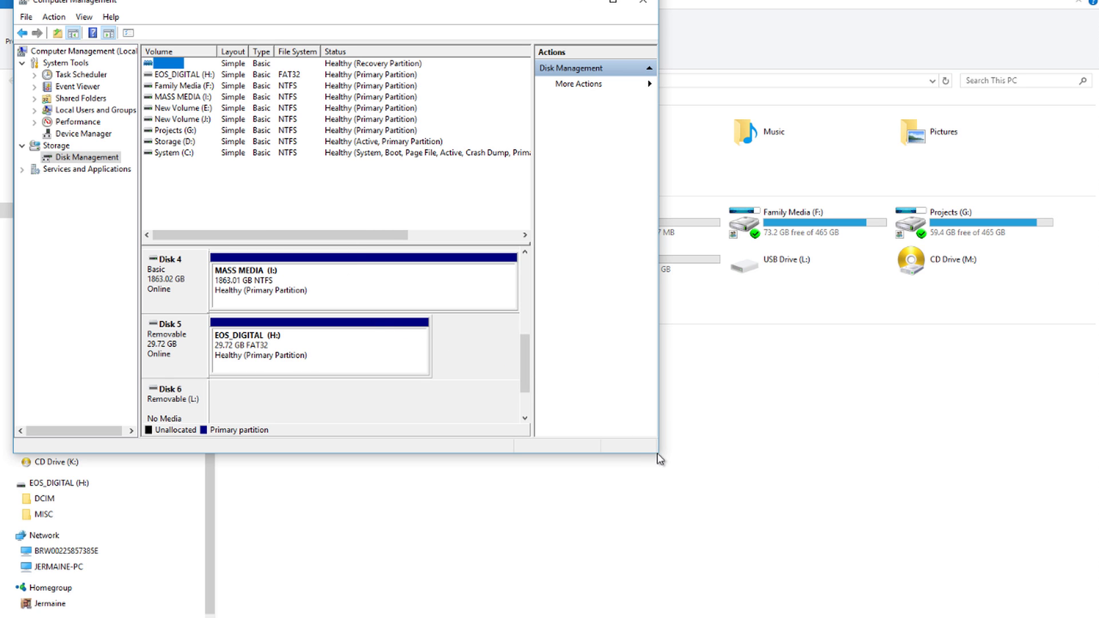
drag(656, 456, 1038, 617)
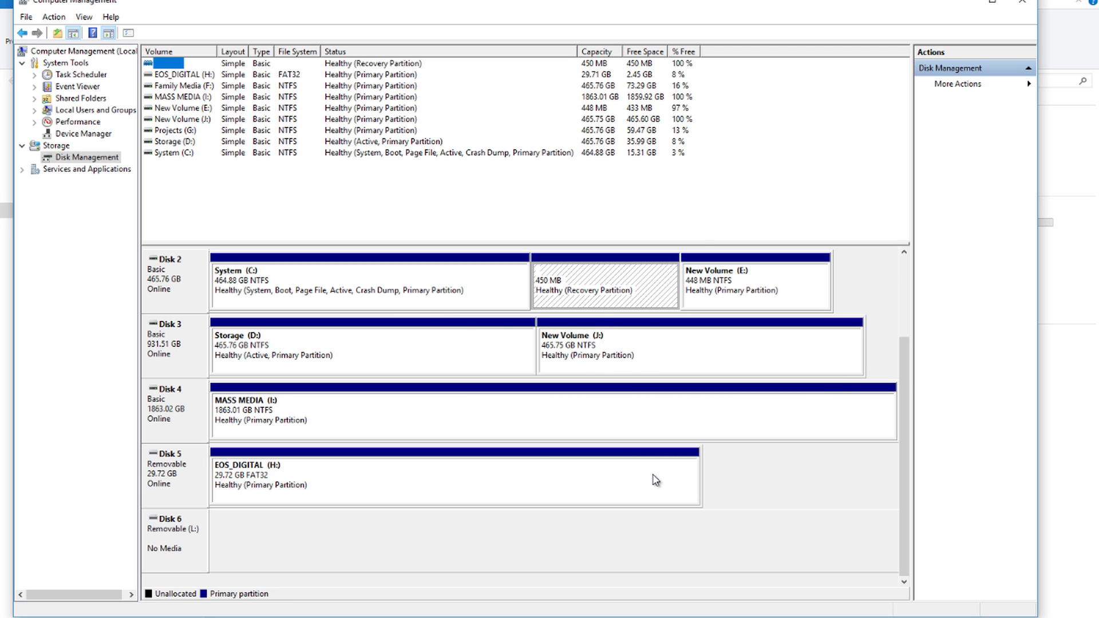
drag(906, 374, 890, 479)
- Minimize Computer Management to return to This PC
click(963, 5)
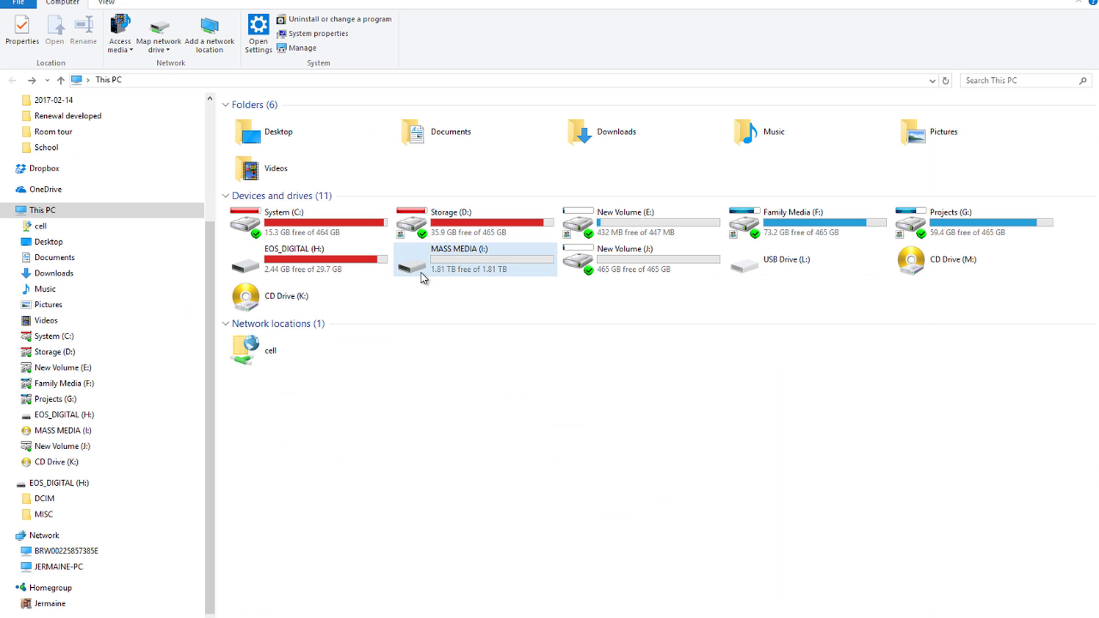